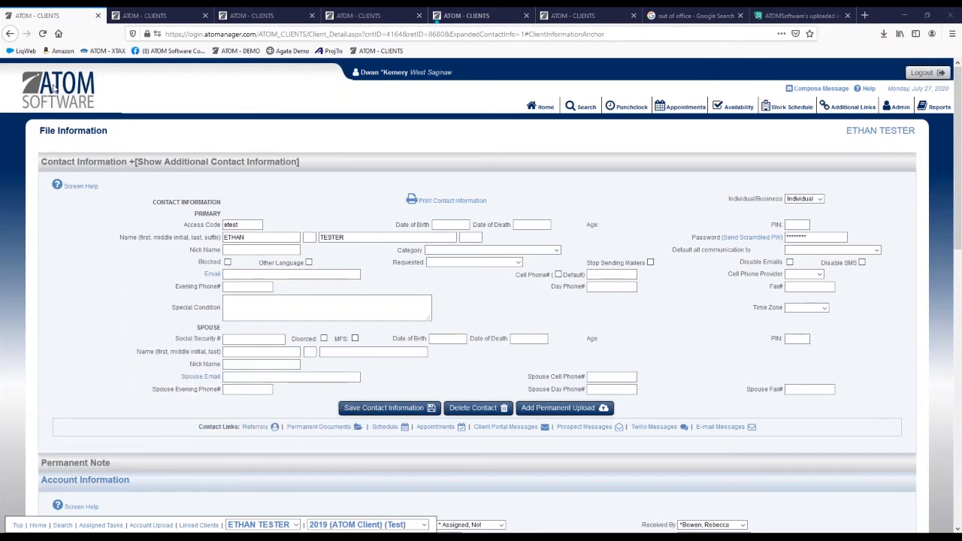
Copy the ATOM Software logo's image address, then start a new e-mail from the client's e-mail log
{"action": "right_click", "coordinate": [54, 89]}
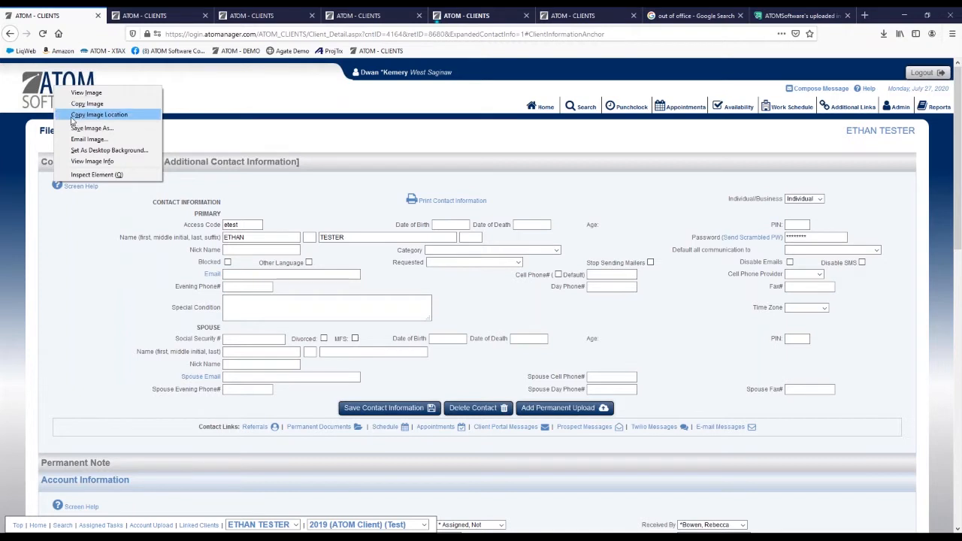
{"action": "left_click", "coordinate": [72, 117]}
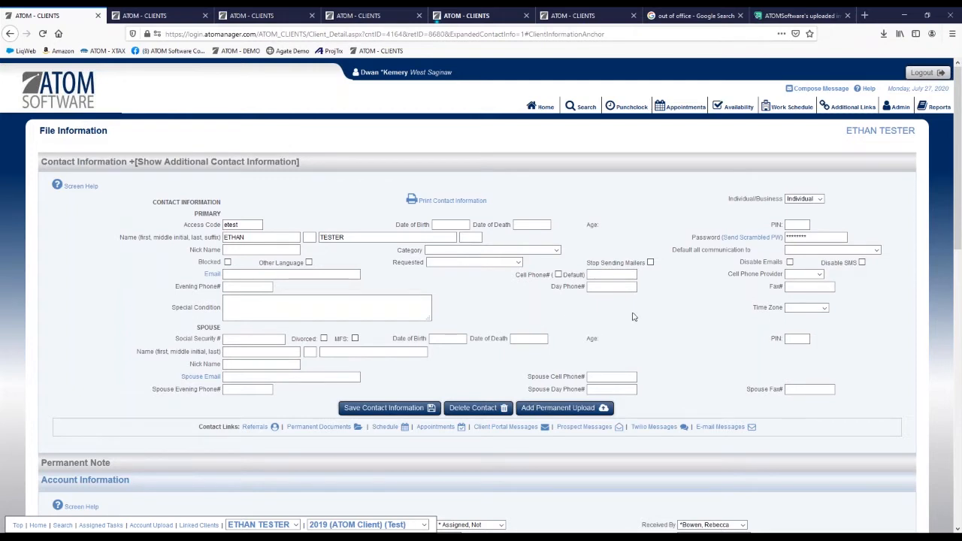
{"action": "left_click", "coordinate": [720, 426]}
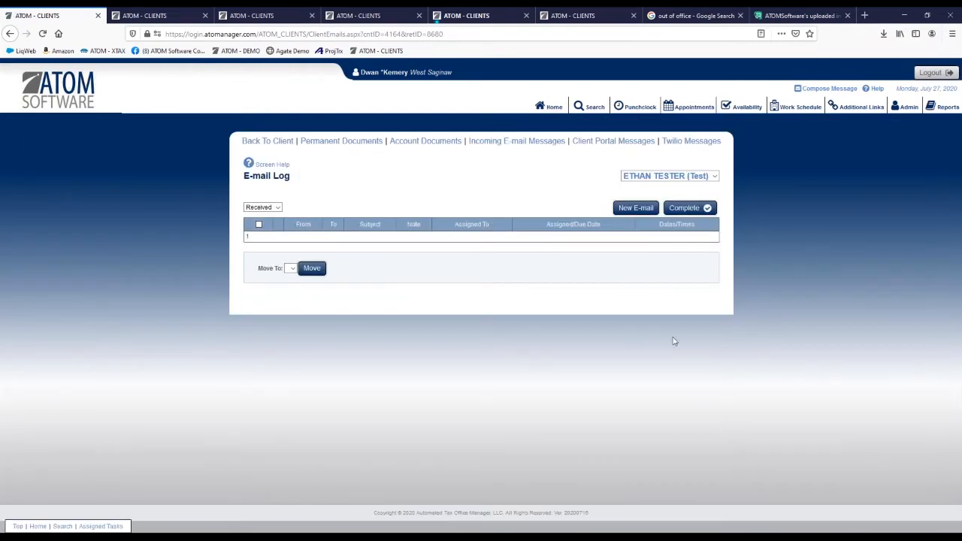
{"action": "left_click", "coordinate": [635, 208]}
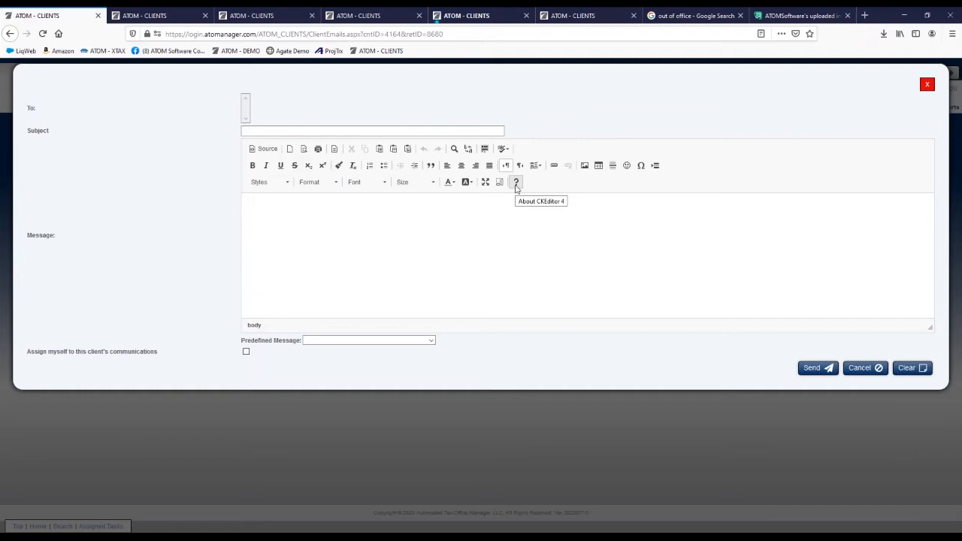
Bring up the content templates list for the empty message body
{"action": "left_click", "coordinate": [472, 205]}
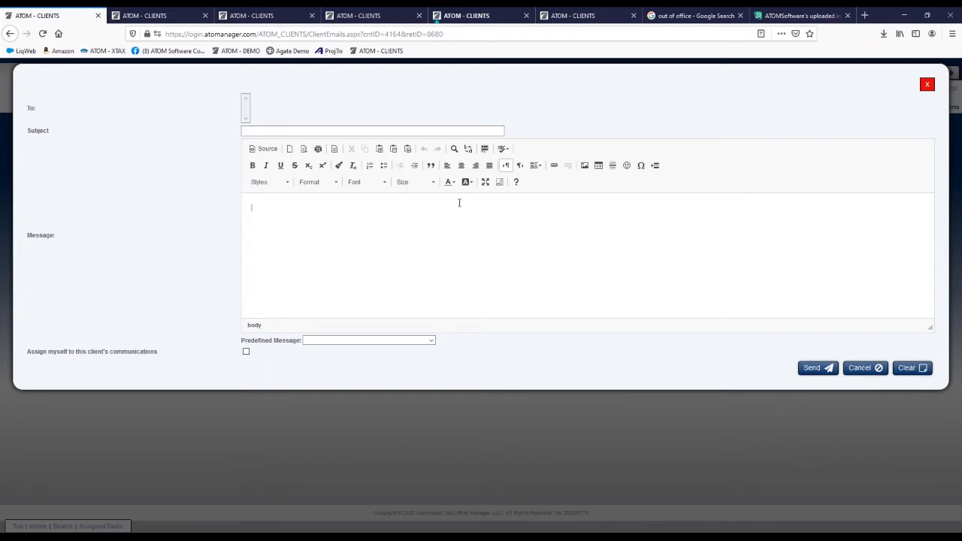
{"action": "left_click", "coordinate": [334, 149]}
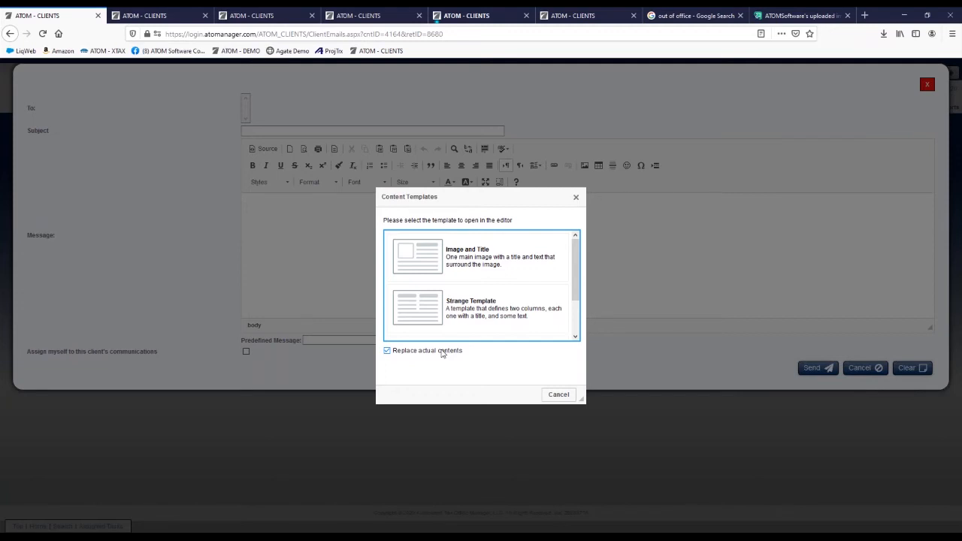
Insert the Image and Title template without replacing existing contents, landing in its body text line
{"action": "left_click", "coordinate": [387, 351]}
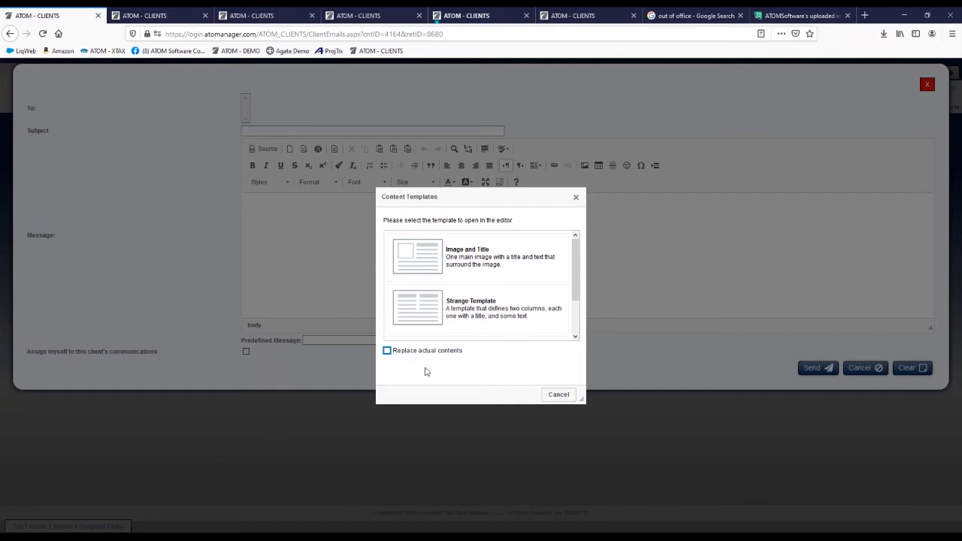
{"action": "left_click", "coordinate": [414, 271]}
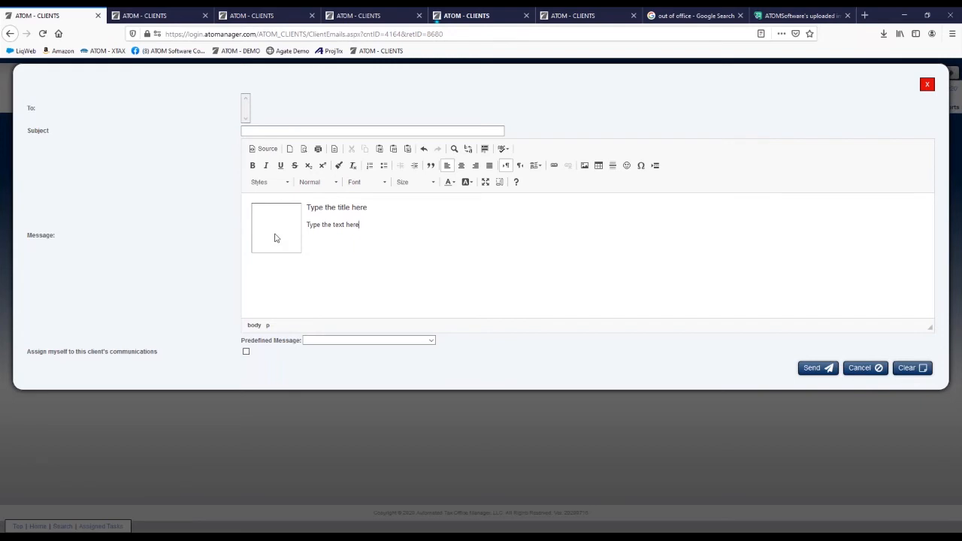
{"action": "left_click", "coordinate": [338, 207]}
{"action": "left_click", "coordinate": [333, 225]}
Insert the ATOM Software logo from the pasted image address and shrink it to about 172 by 70
{"action": "left_click", "coordinate": [584, 167]}
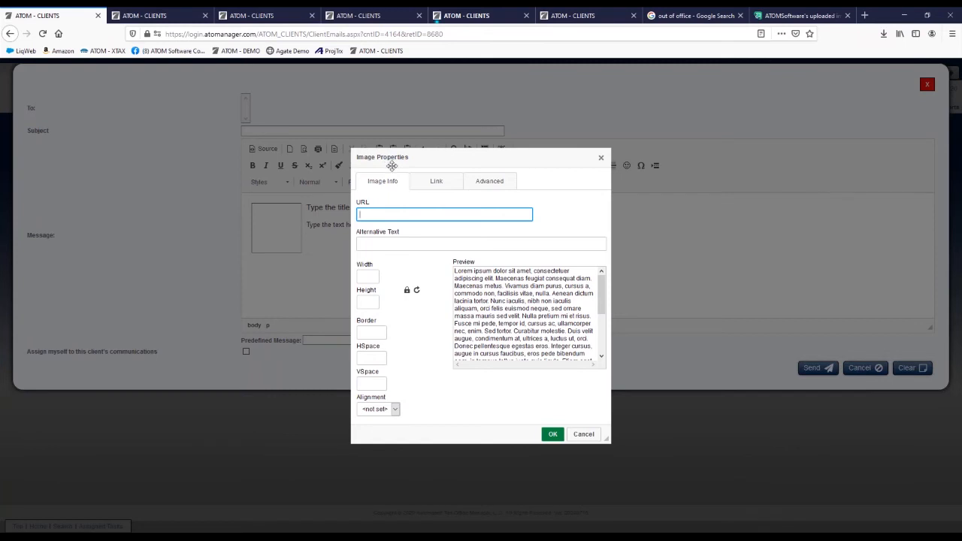
{"action": "right_click", "coordinate": [386, 215]}
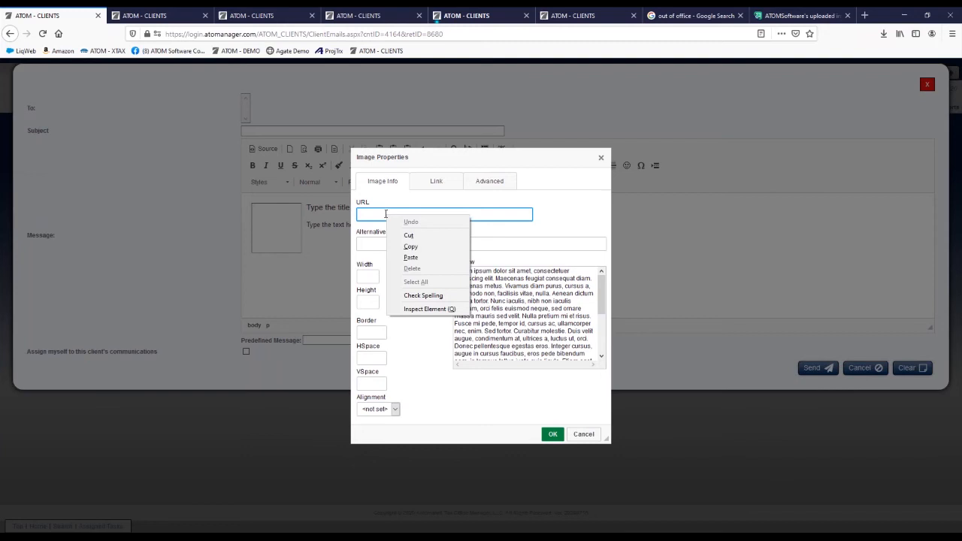
{"action": "left_click", "coordinate": [410, 257]}
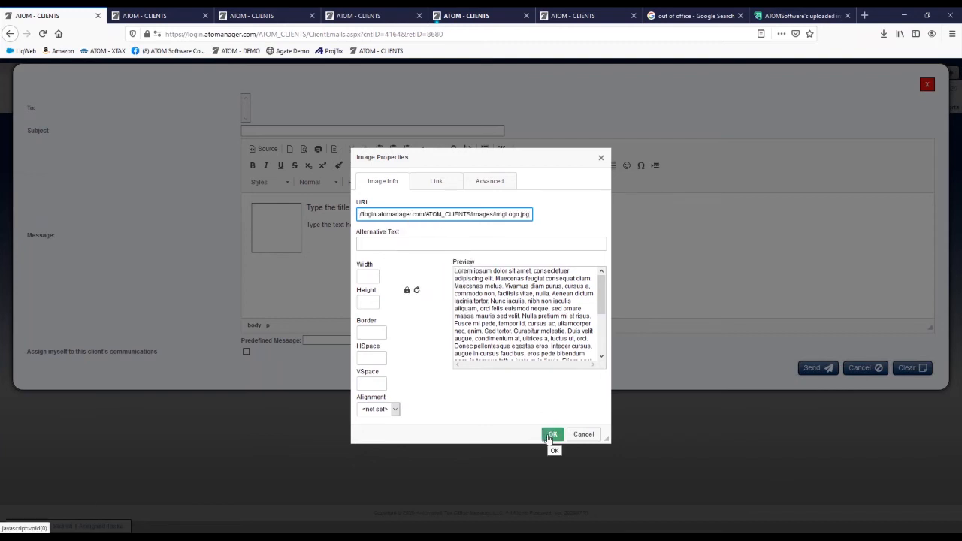
{"action": "left_click", "coordinate": [550, 434]}
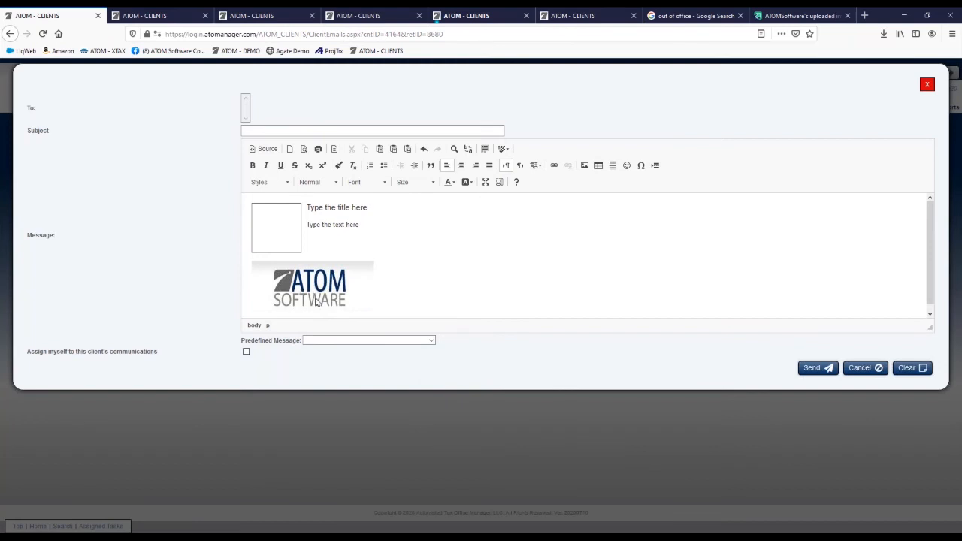
{"action": "left_click", "coordinate": [369, 303]}
{"action": "left_click_drag", "start_coordinate": [373, 309], "coordinate": [328, 293]}
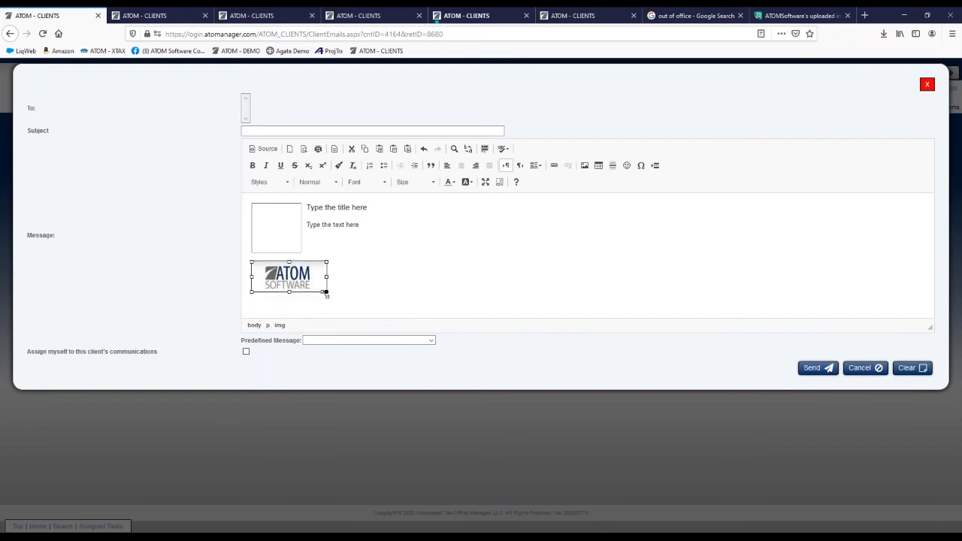
Set the template's empty image box to the ATOM Software logo URL and widen the logo
{"action": "left_click", "coordinate": [413, 282]}
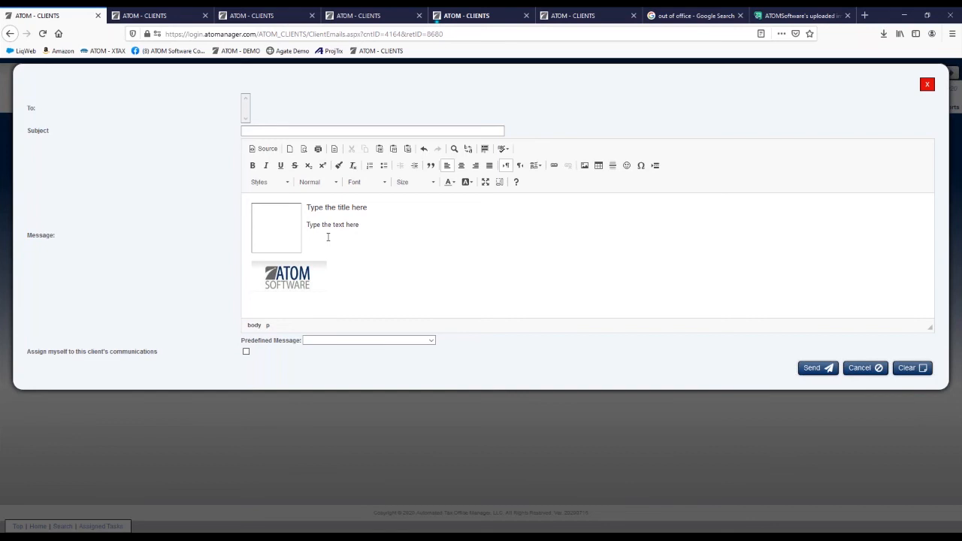
{"action": "double_click", "coordinate": [274, 233]}
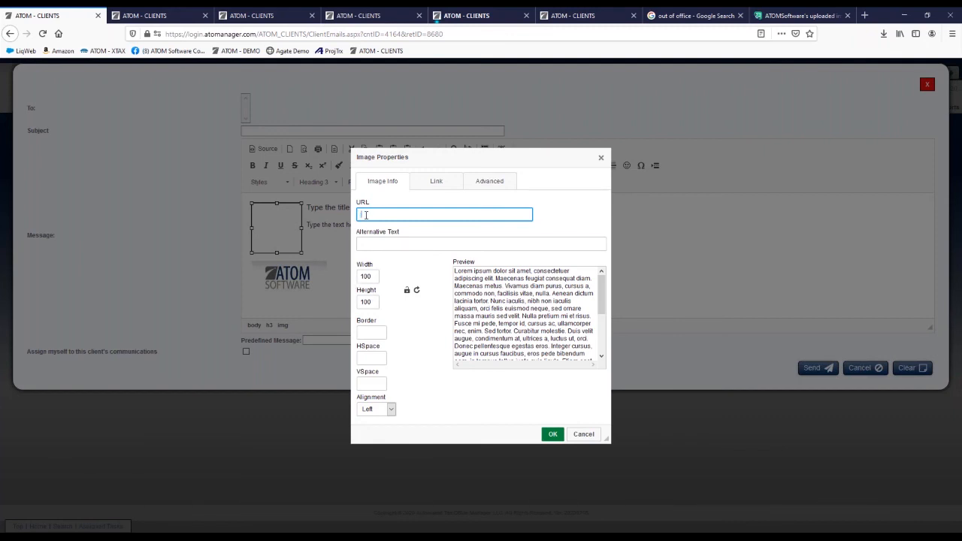
{"action": "key", "text": "ctrl+v"}
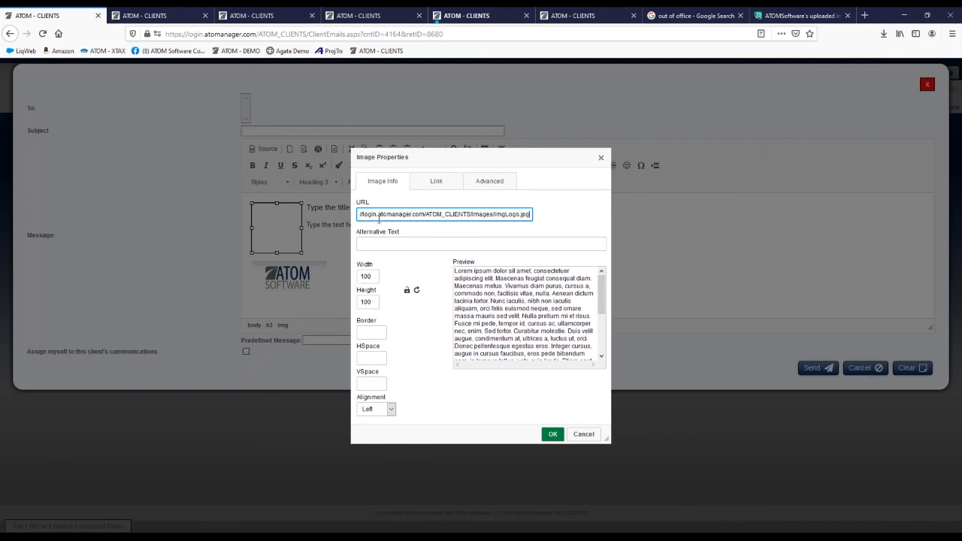
{"action": "left_click", "coordinate": [553, 434]}
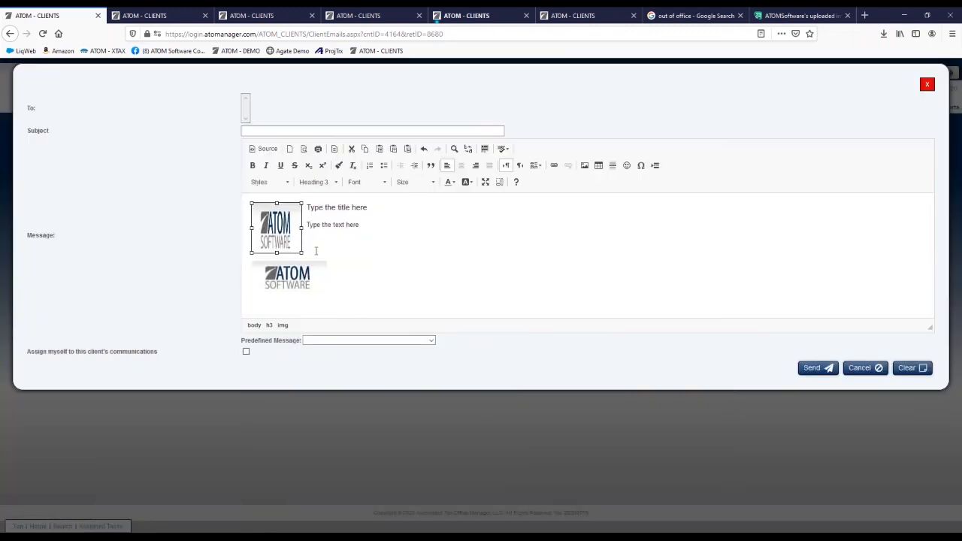
{"action": "mouse_move", "coordinate": [302, 252]}
{"action": "left_mouse_down"}
{"action": "mouse_move", "coordinate": [350, 251]}
{"action": "mouse_move", "coordinate": [304, 229]}
{"action": "left_mouse_up"}
{"action": "left_click", "coordinate": [348, 256]}
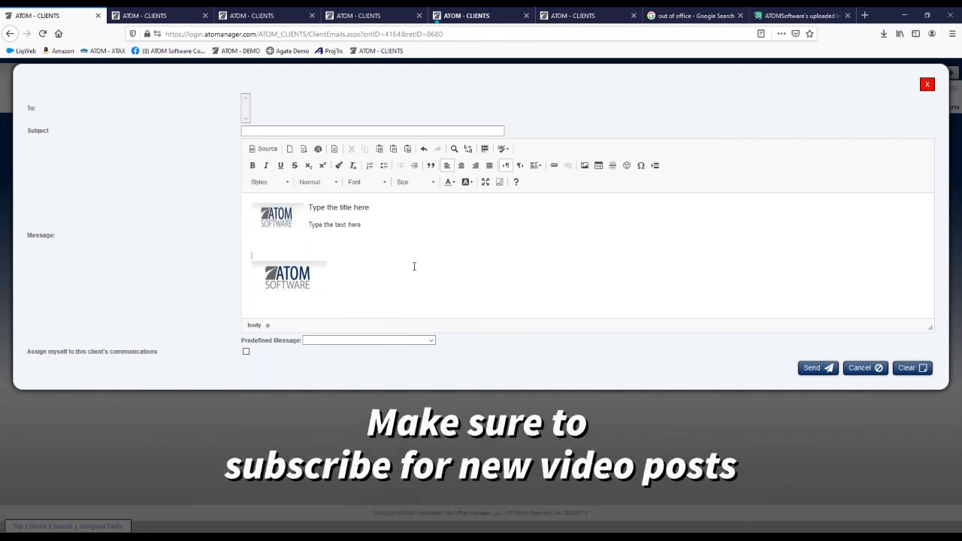